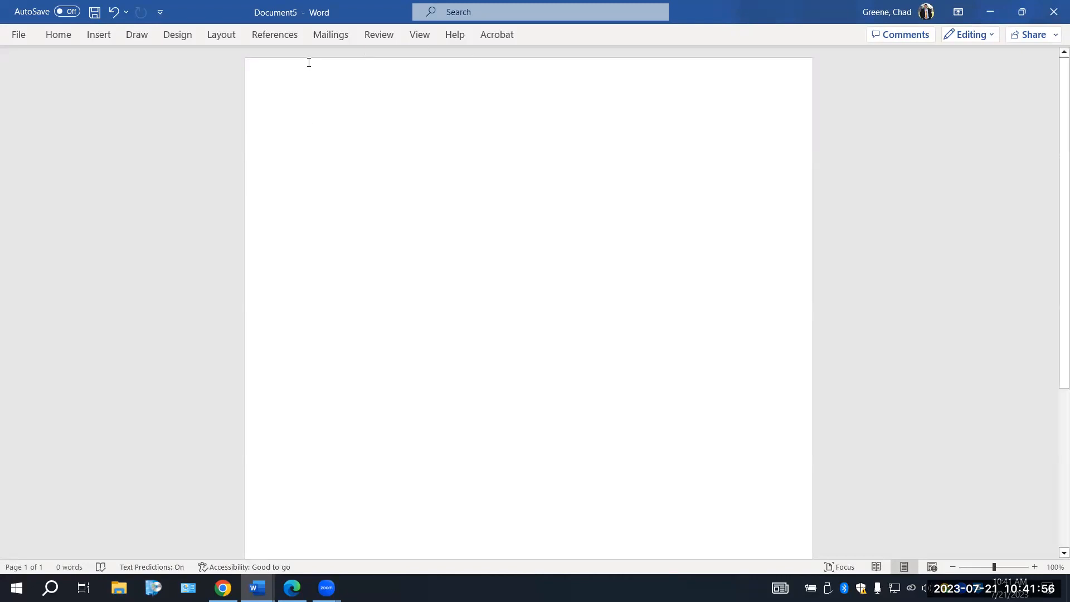
Set the page margins to Normal, with 1" on every side
left_click(217, 36)
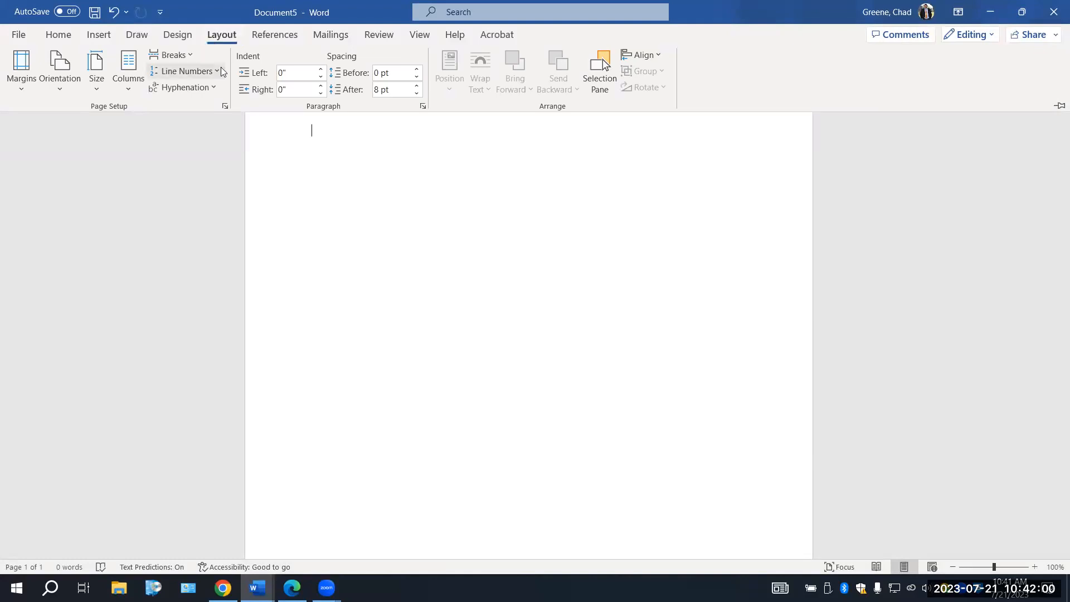
left_click(23, 70)
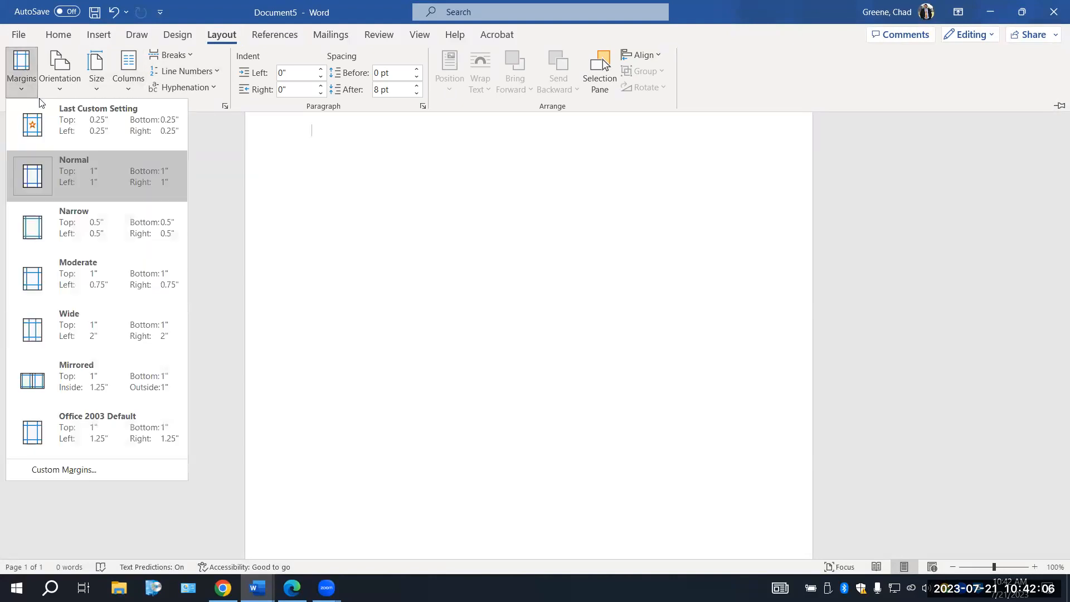
left_click(87, 188)
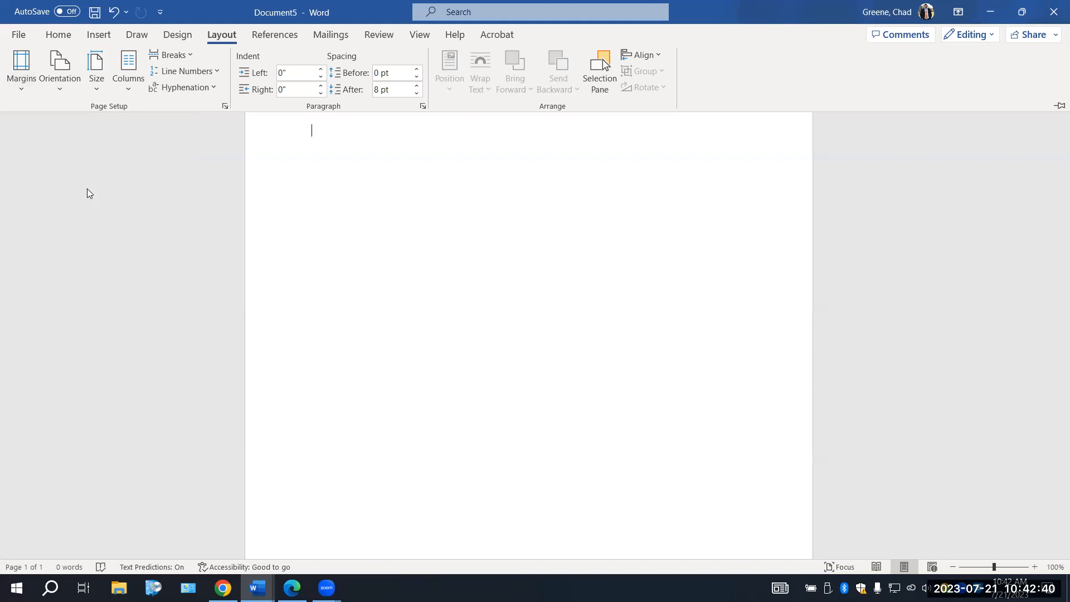
Insert a page number in the header using the Plain Number 3 style, aligned to the right
left_click(103, 39)
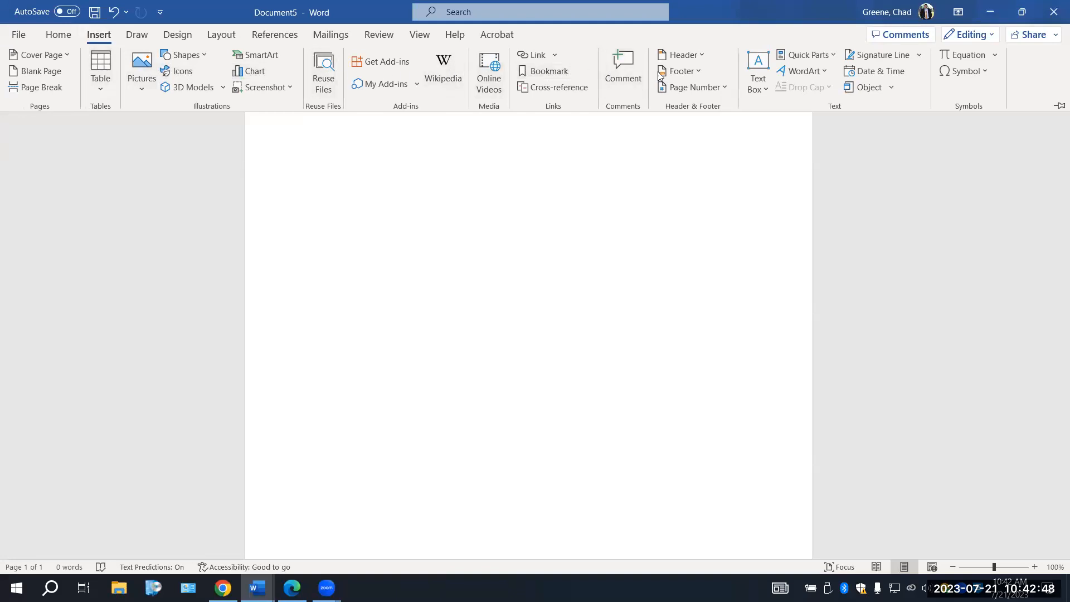
left_click(687, 89)
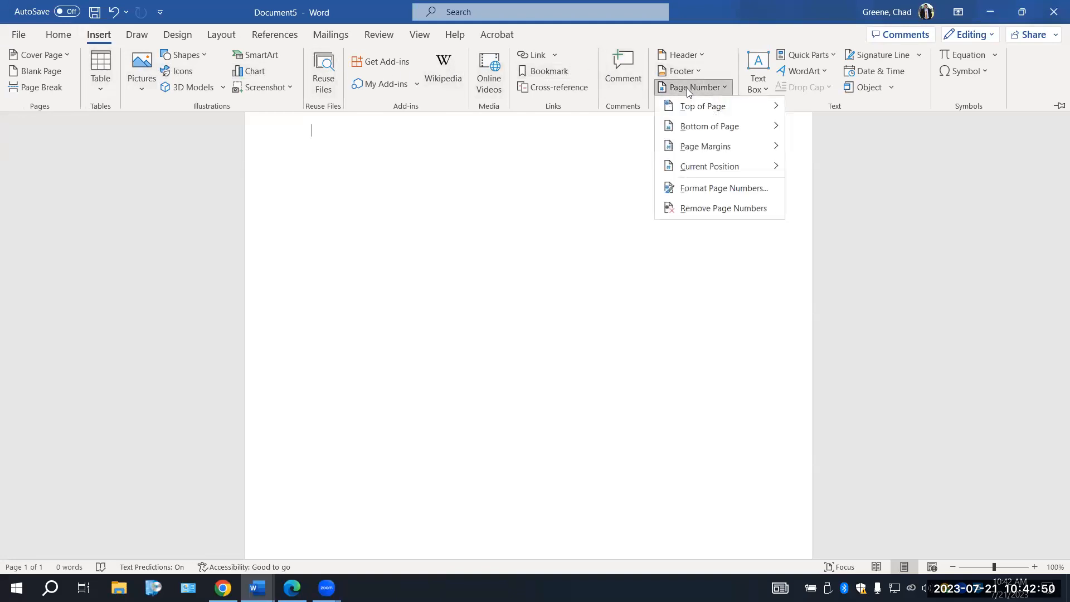
mouse_move(689, 111)
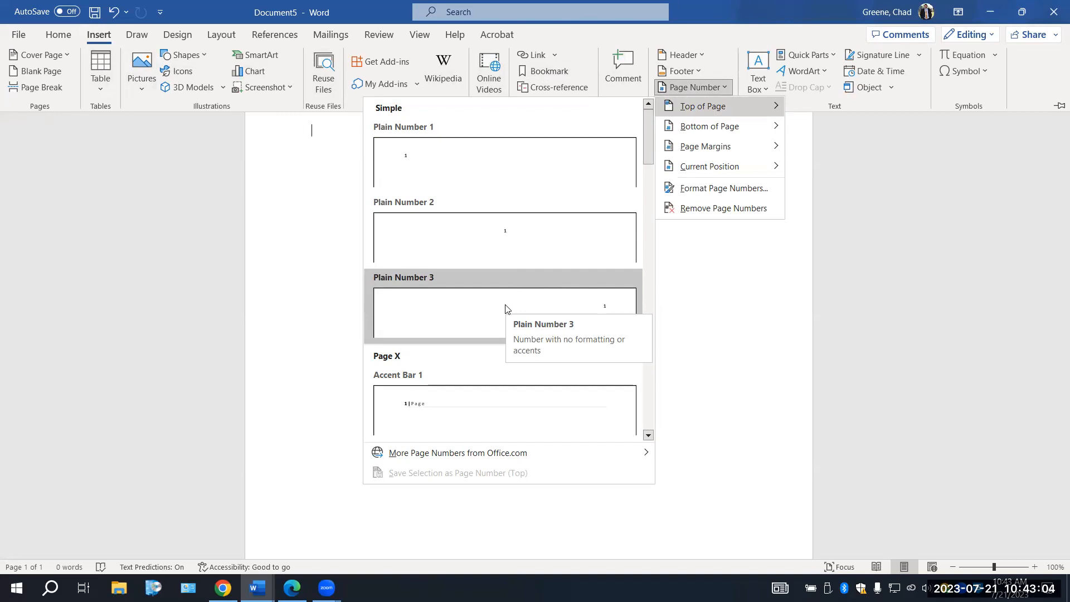
left_click(505, 308)
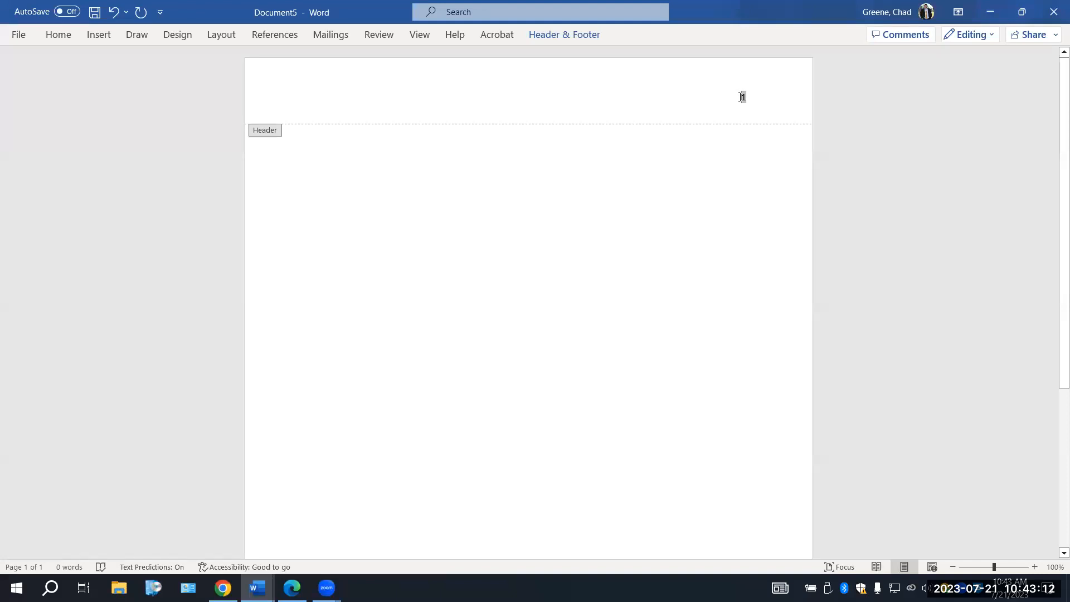
Add the student's last name before the page number in the header and return to the document body
type("Greene")
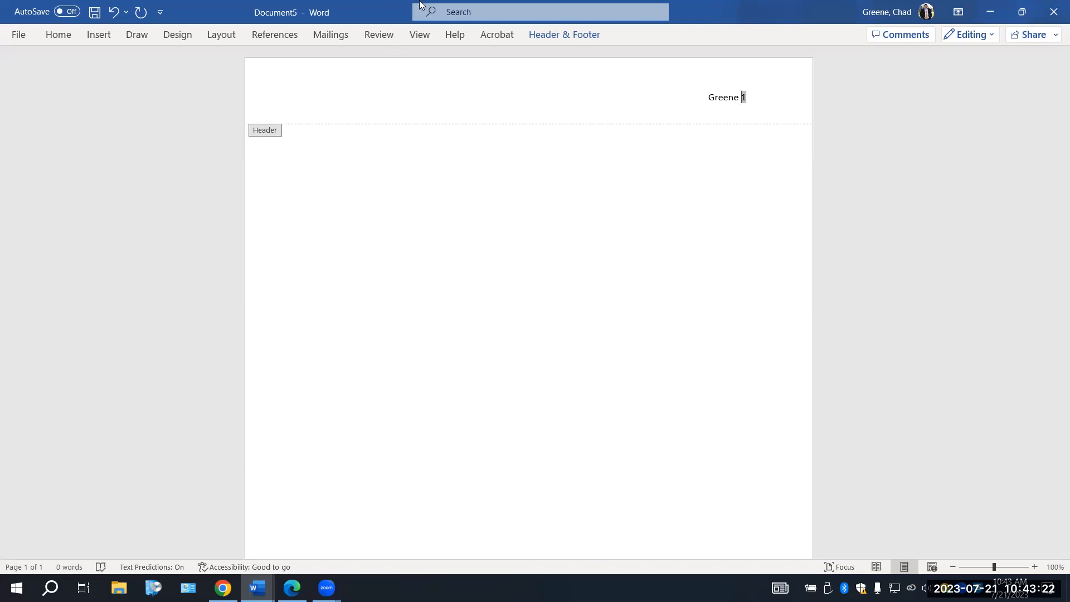
left_click(576, 36)
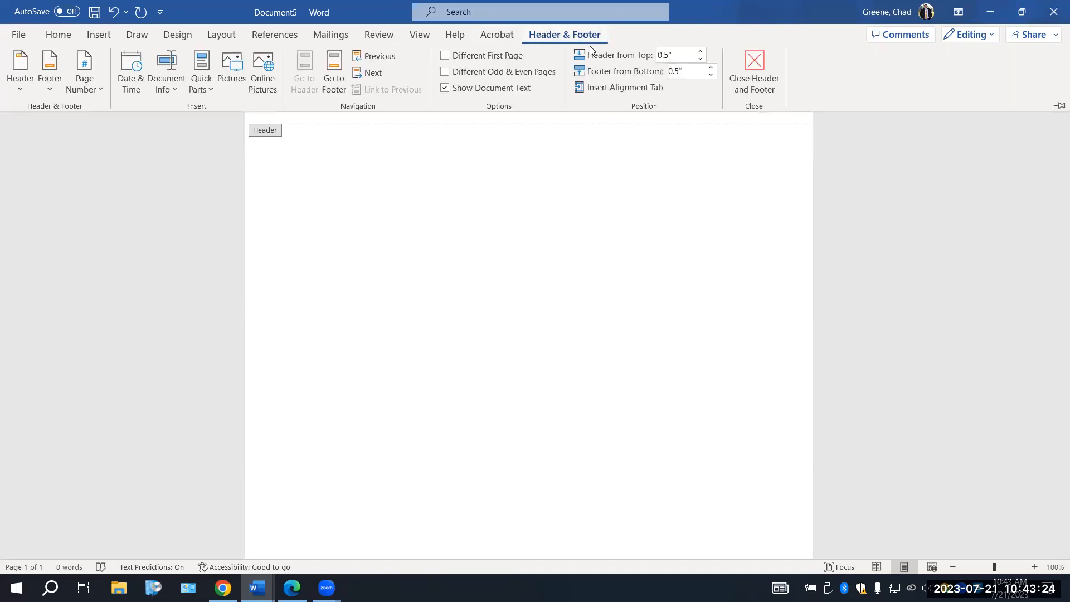
left_click(764, 83)
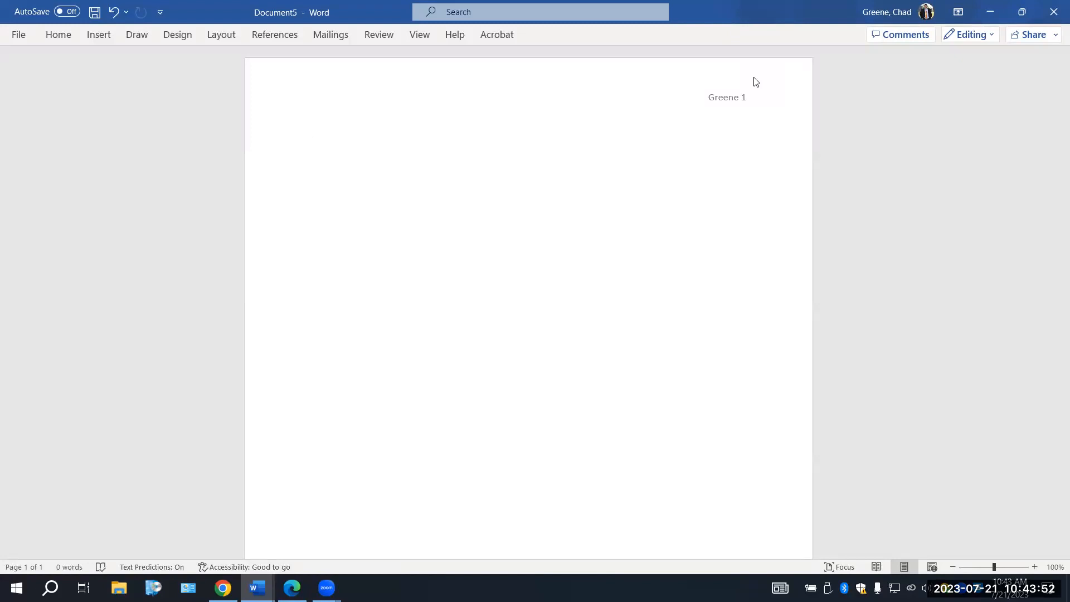
Enter the student's full name on the first line and the instructor's full name on the second
type("Chad Greene")
key("Return")
type("Judah Bennett")
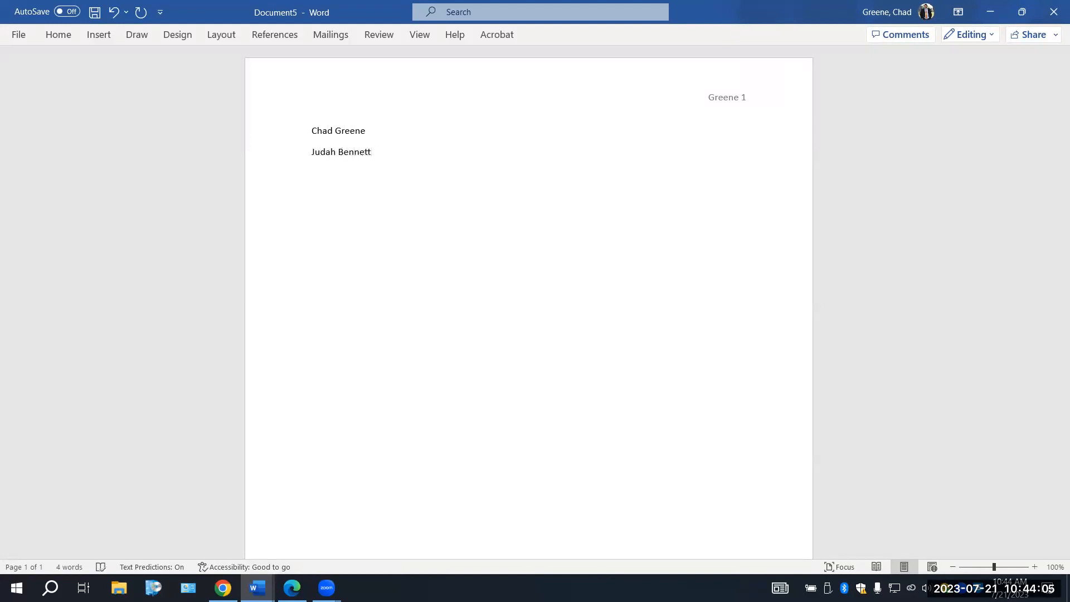
Add the course "English 100" and the date "21 July 2023" on separate lines below the instructor's name
key("Return")
type("English 100")
key("Return")
type("21 Ju")
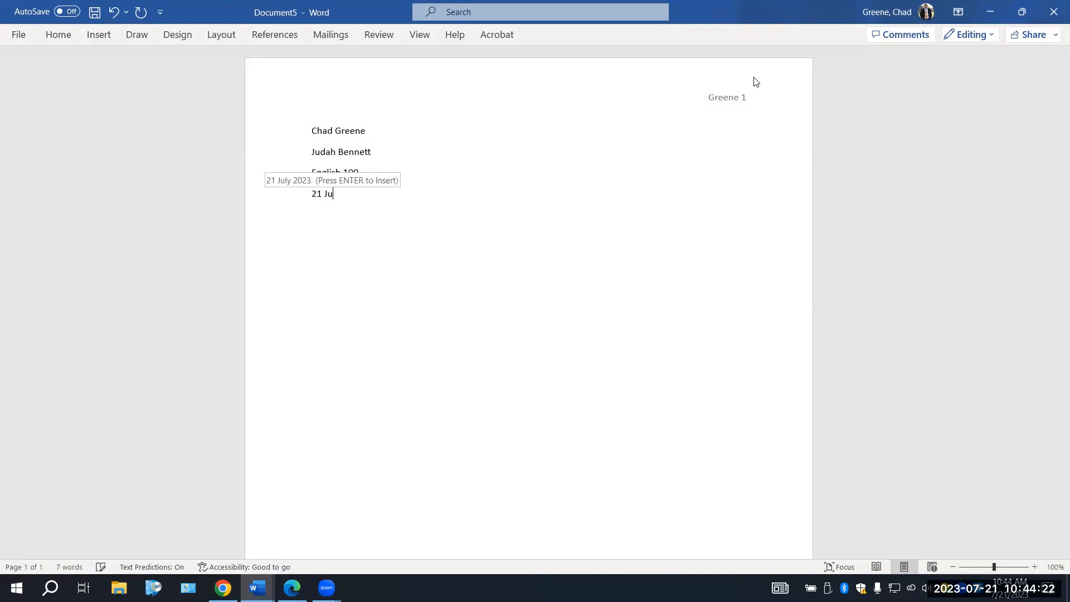
type("ly 2023")
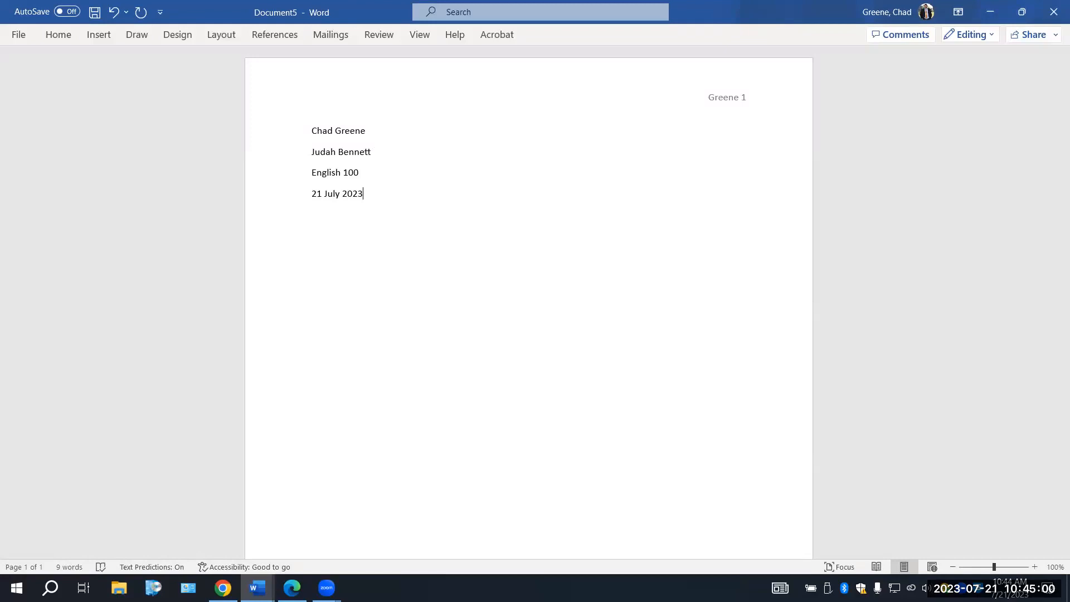
Add the centered title "Blue Skies, Full of Blue Butterflies" on a new line below the date
key("Return")
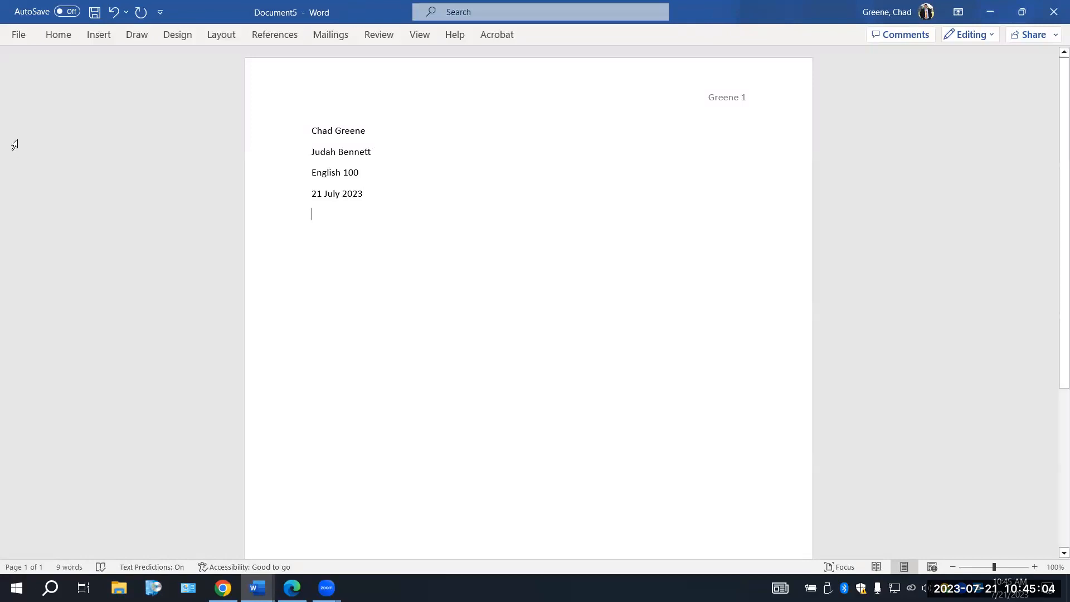
left_click(59, 36)
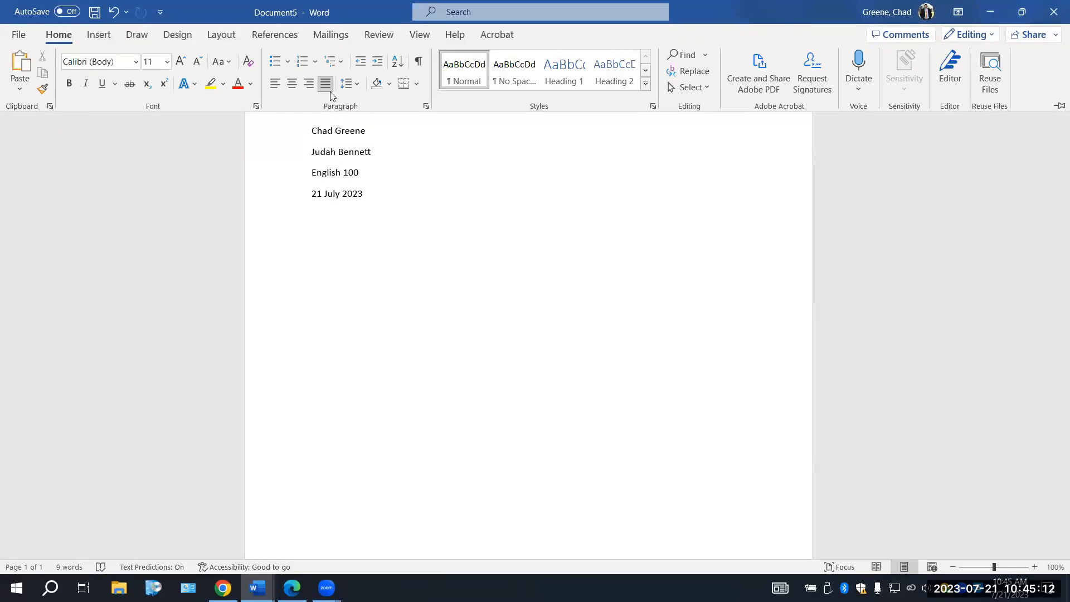
left_click(292, 84)
type("Blue ")
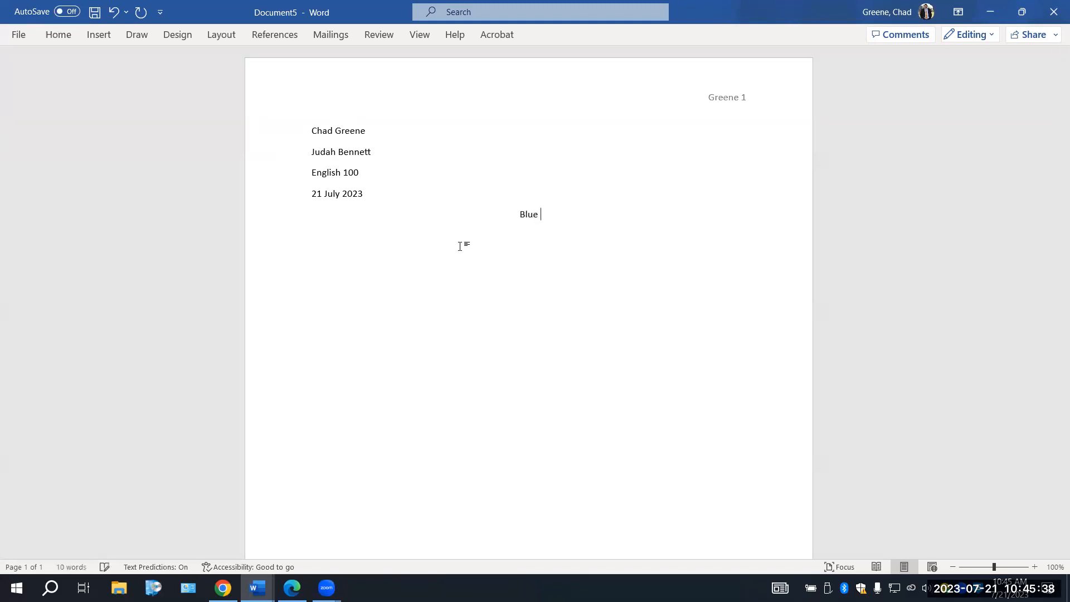
type("Skies, Full of Blue Butt")
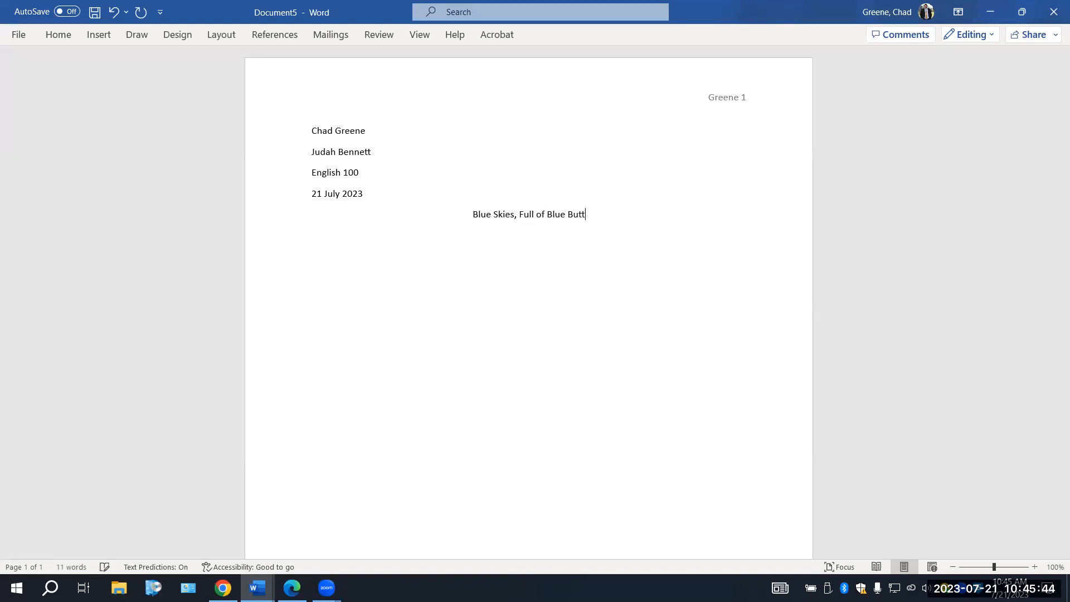
type("erflies")
Start a new left-aligned paragraph below the title
key("Return")
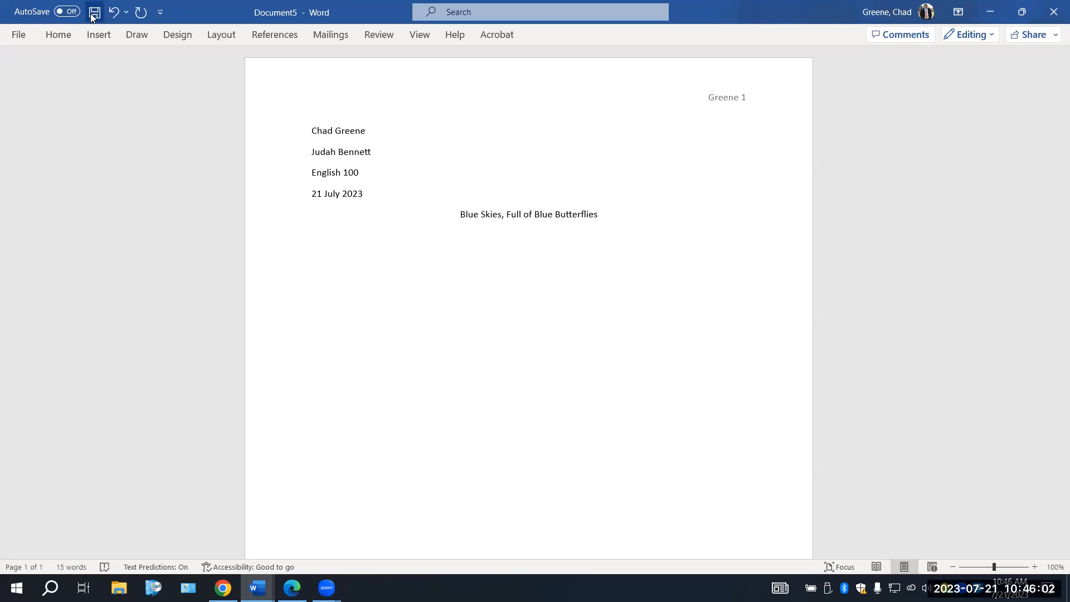
left_click(58, 34)
left_click(275, 84)
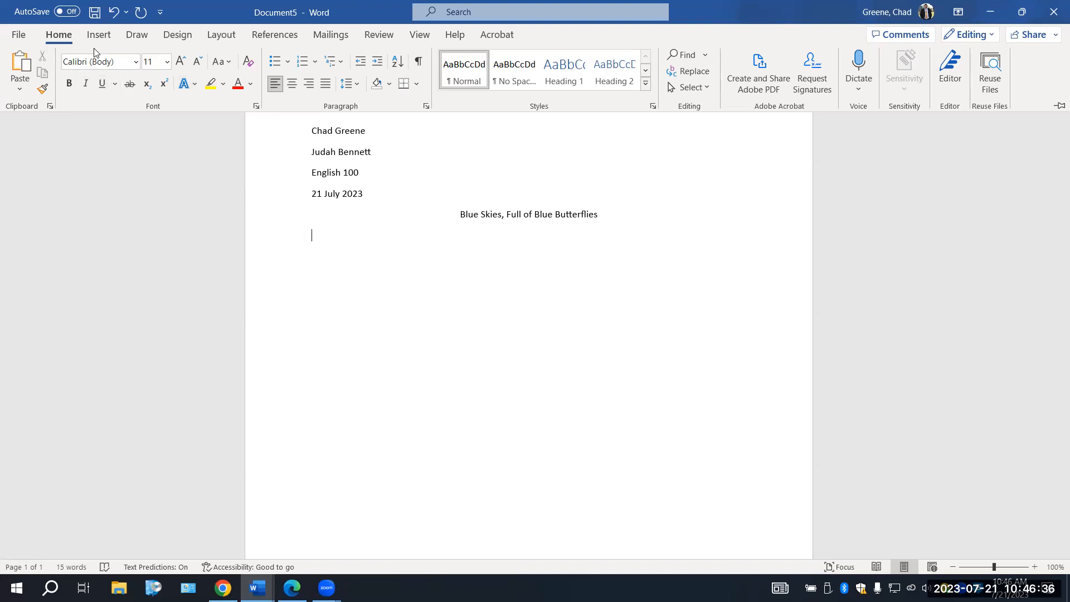
double_click(54, 36)
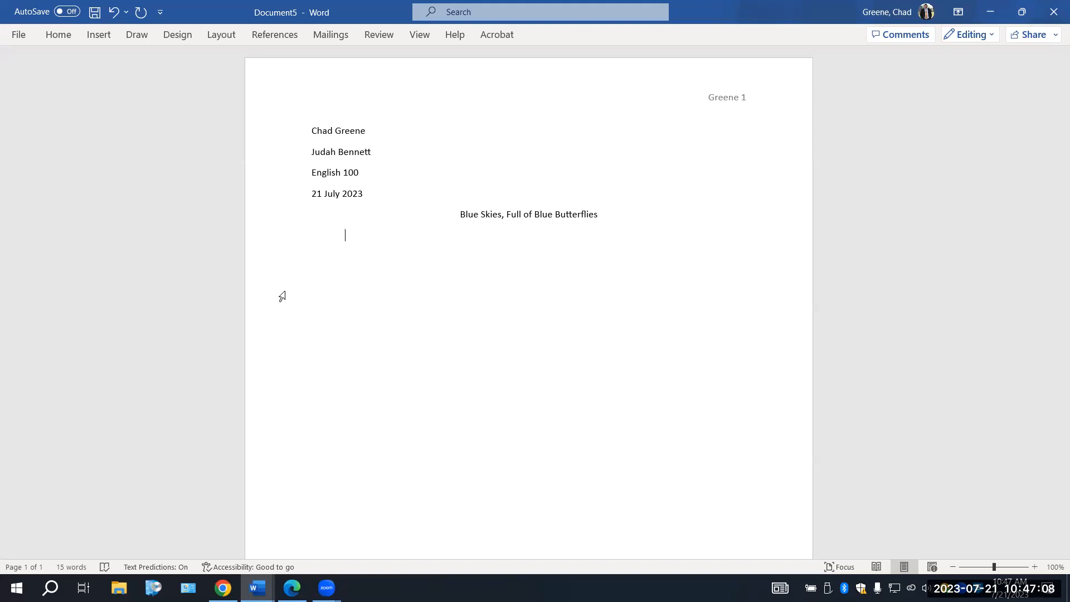
Write the indented opening sentence "Earlier this summer, I had a personal experience that made me aware of an injustice in our society."
type("Earlier this summer, I had a personal")
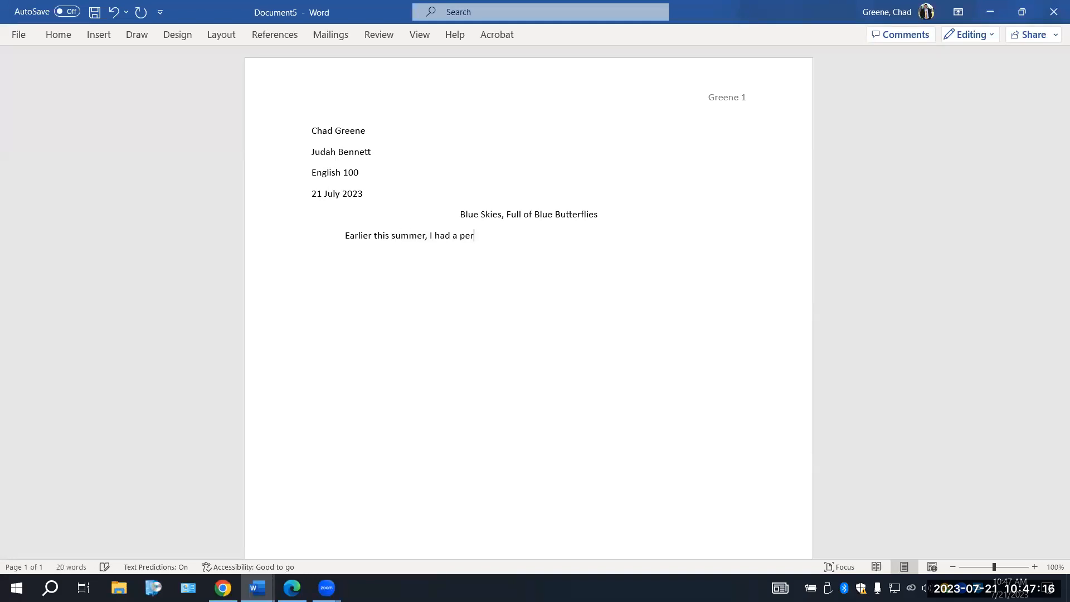
key("BackSpace")
key("BackSpace")
type("al experience that made me ")
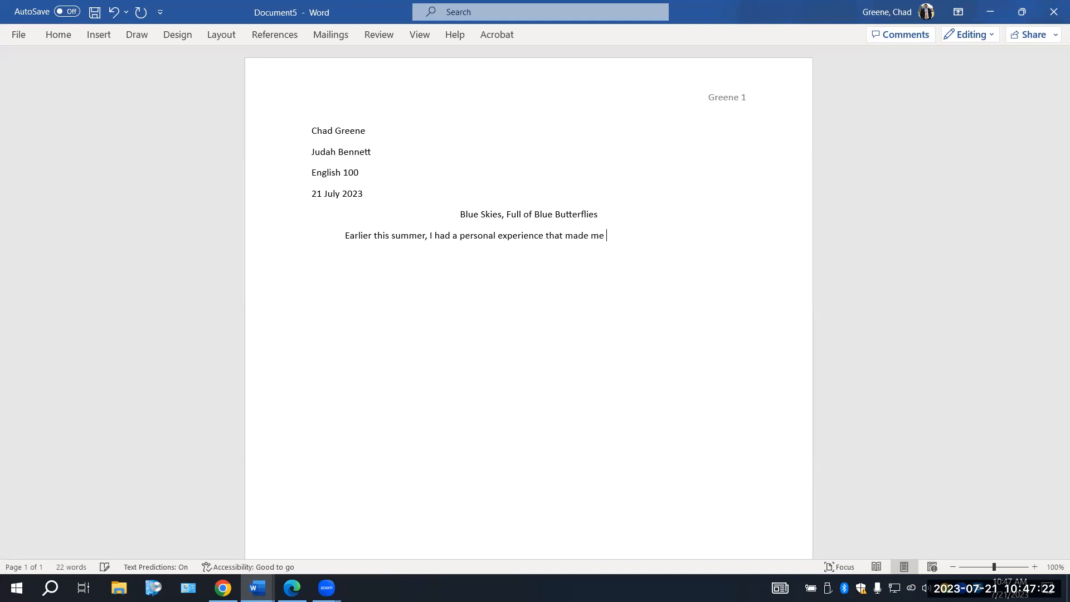
type("aware of an injustice in our society")
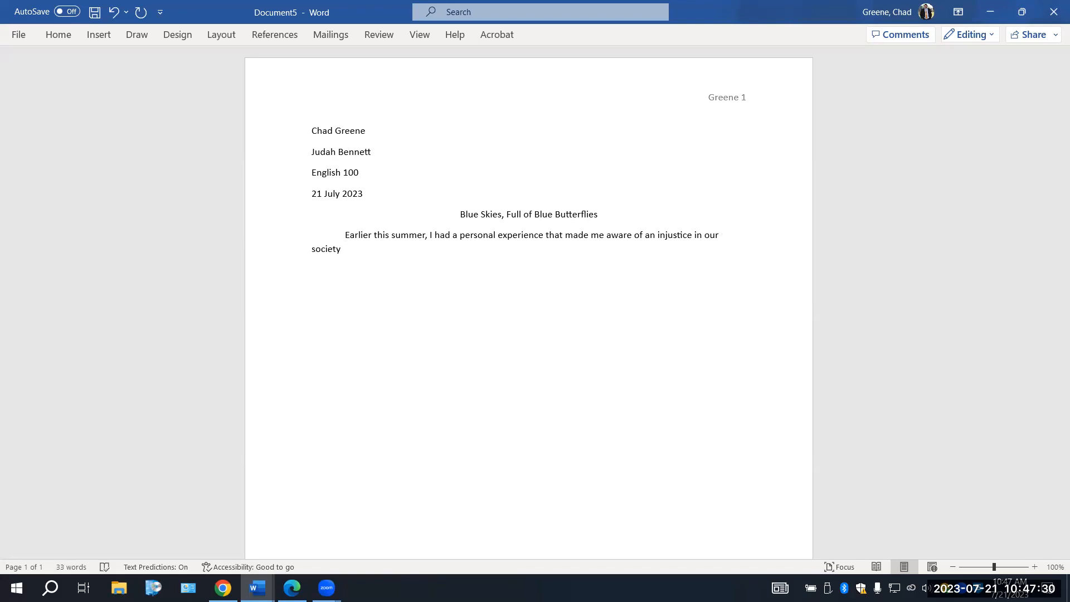
type(".")
Set the whole document's line spacing to Double and the spacing after paragraphs to 0 pt
triple_click(294, 129)
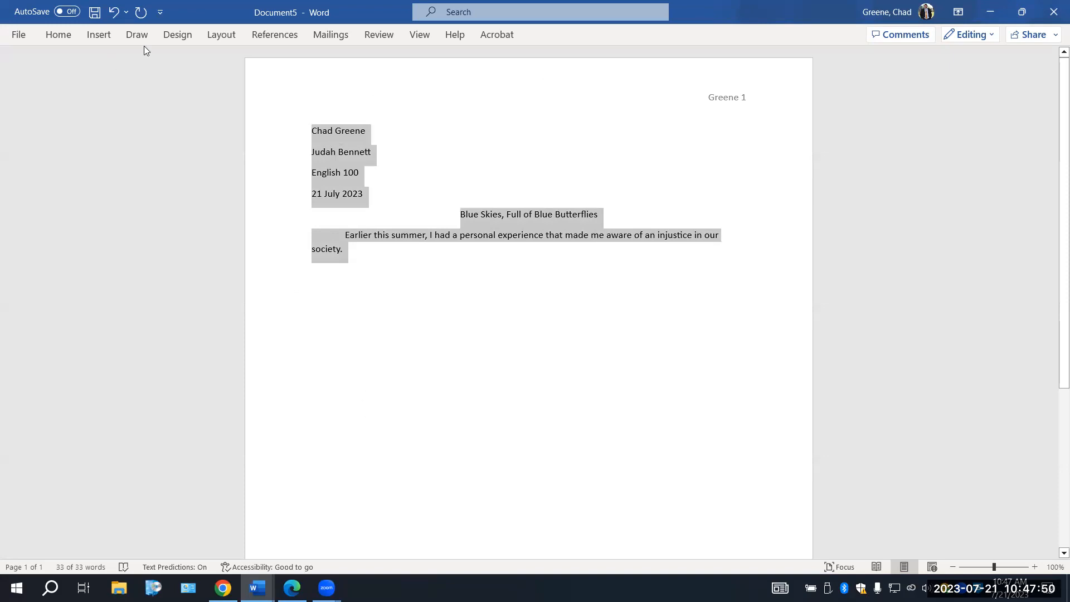
left_click(216, 34)
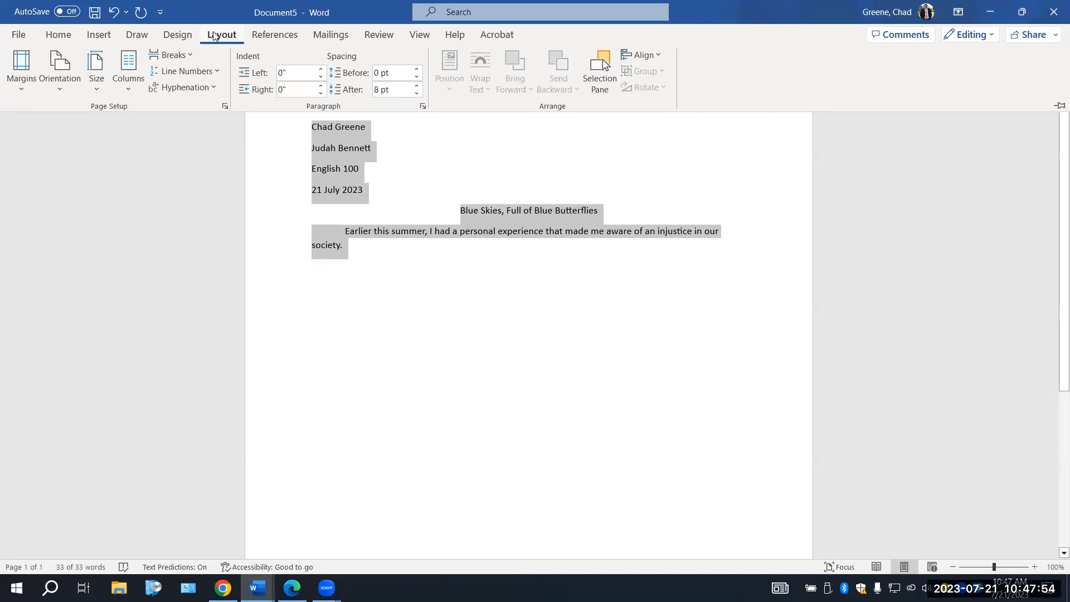
left_click(423, 109)
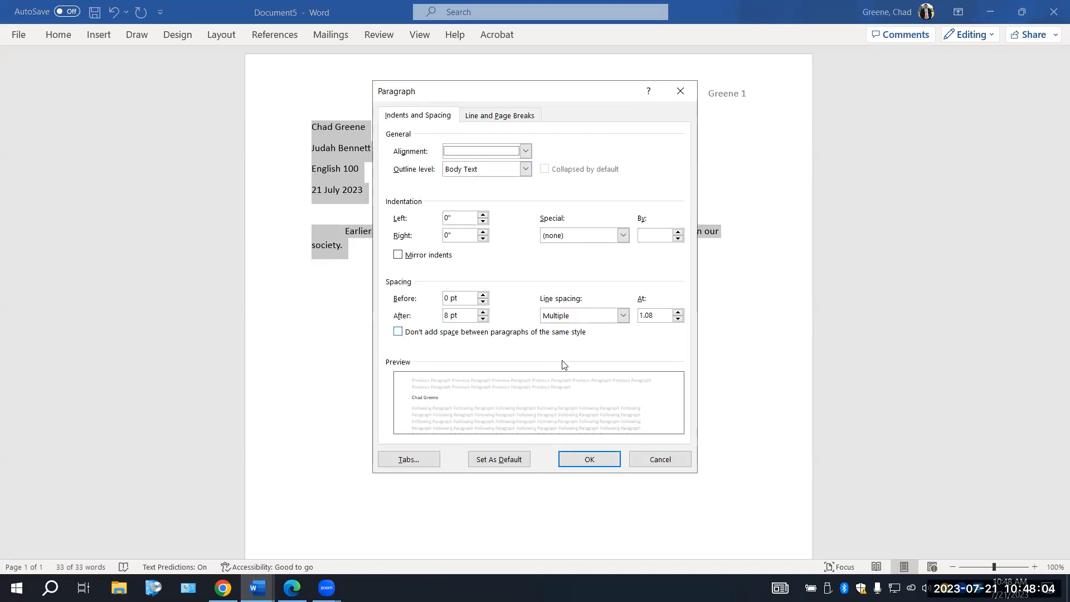
left_click(622, 317)
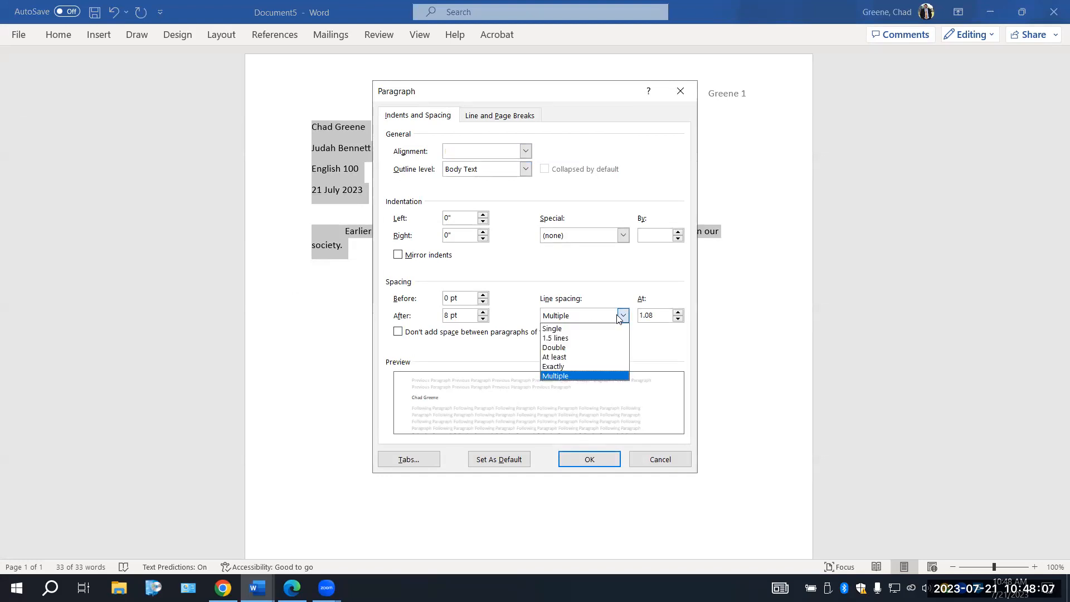
left_click(594, 347)
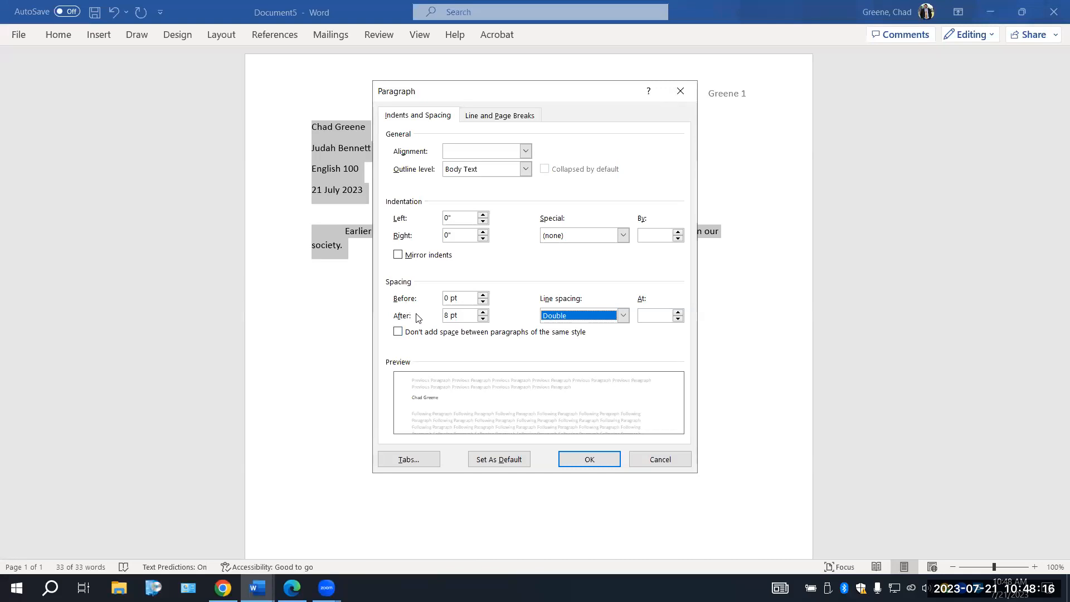
left_click(483, 320)
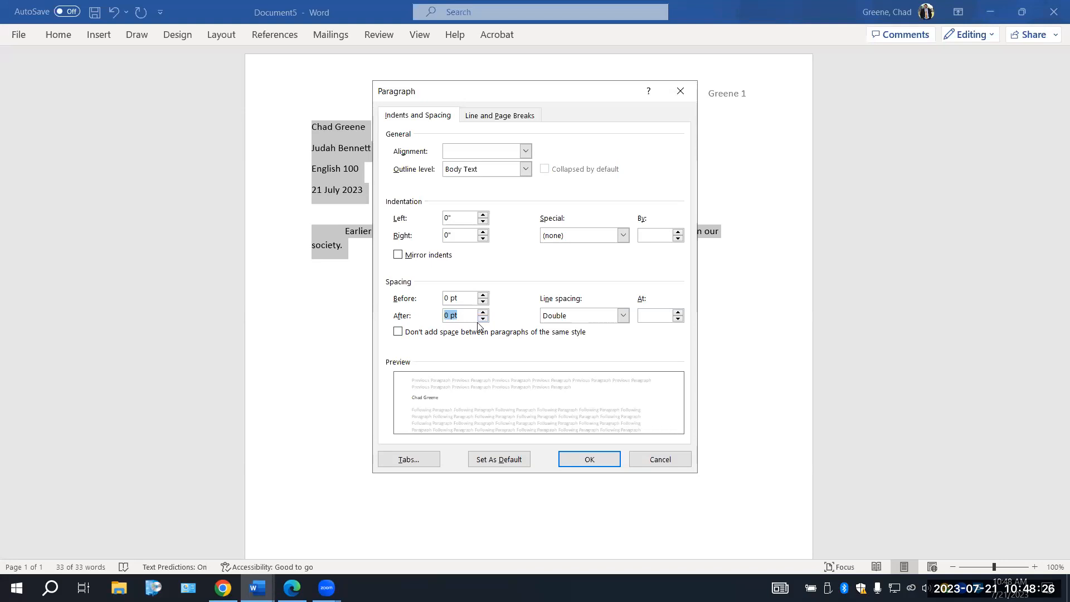
left_click(603, 460)
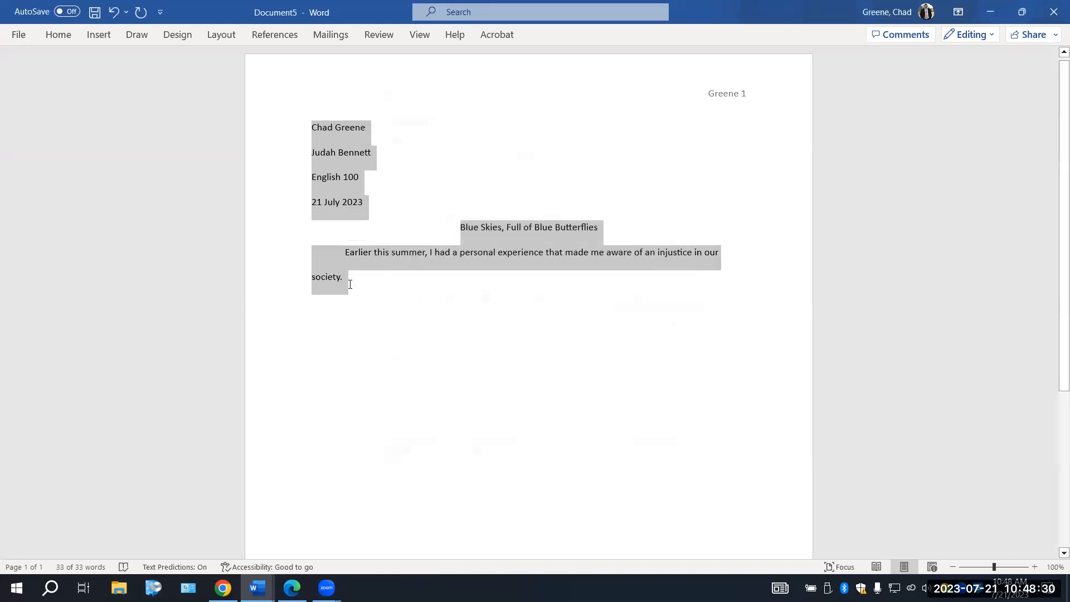
left_click(346, 285)
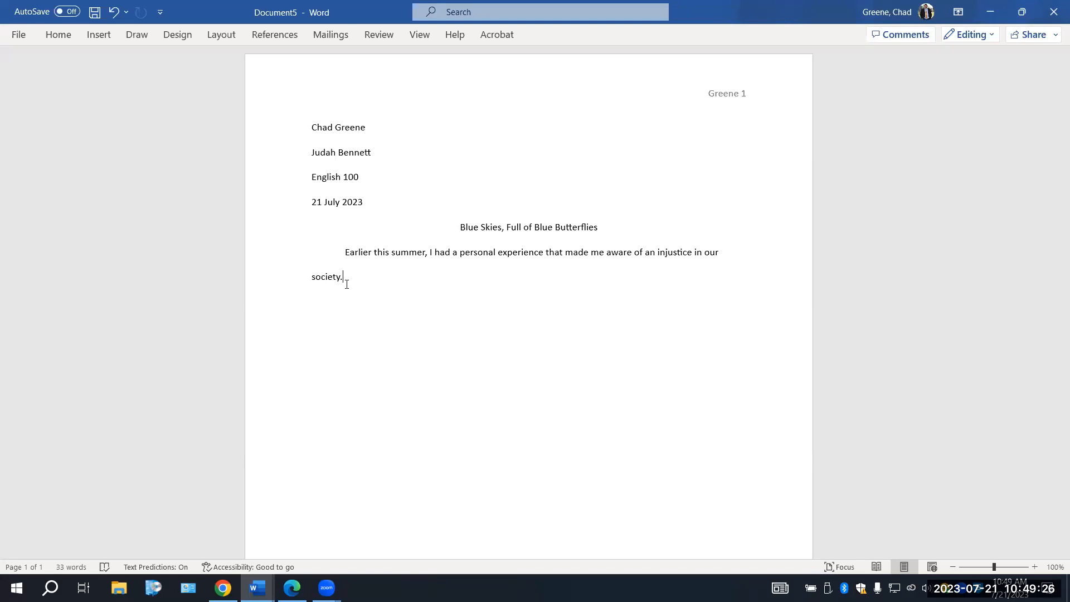
Change all the body text to Times New Roman, size 12
key("ctrl+a")
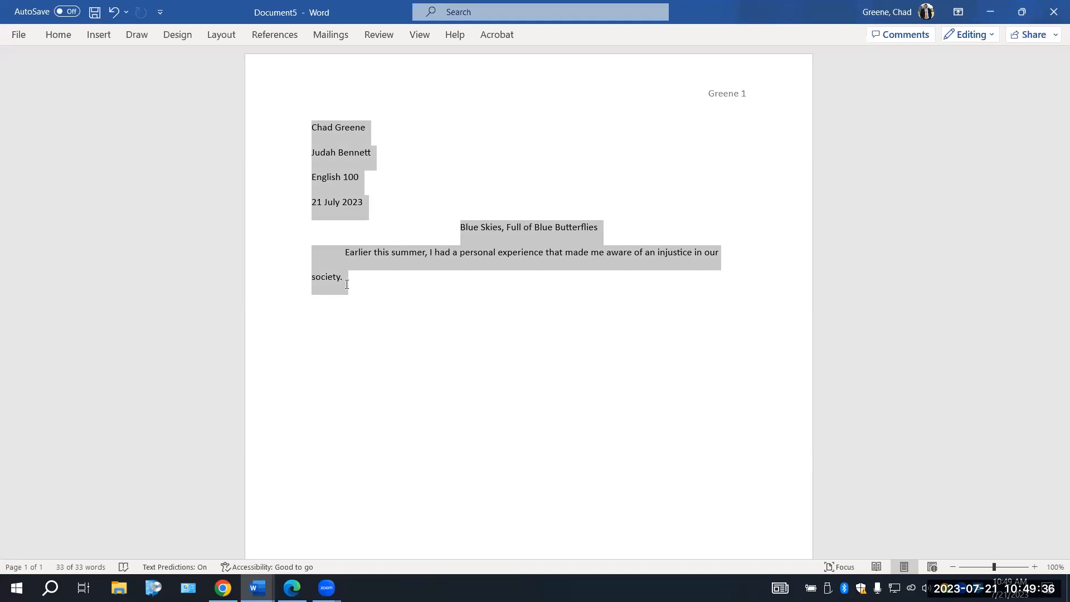
left_click(58, 36)
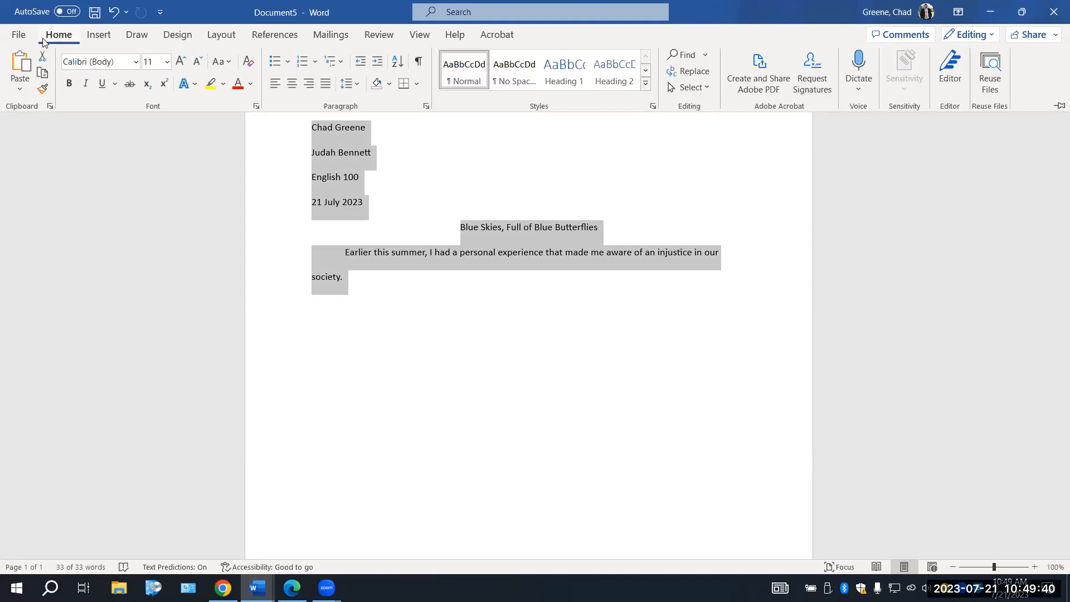
left_click(134, 62)
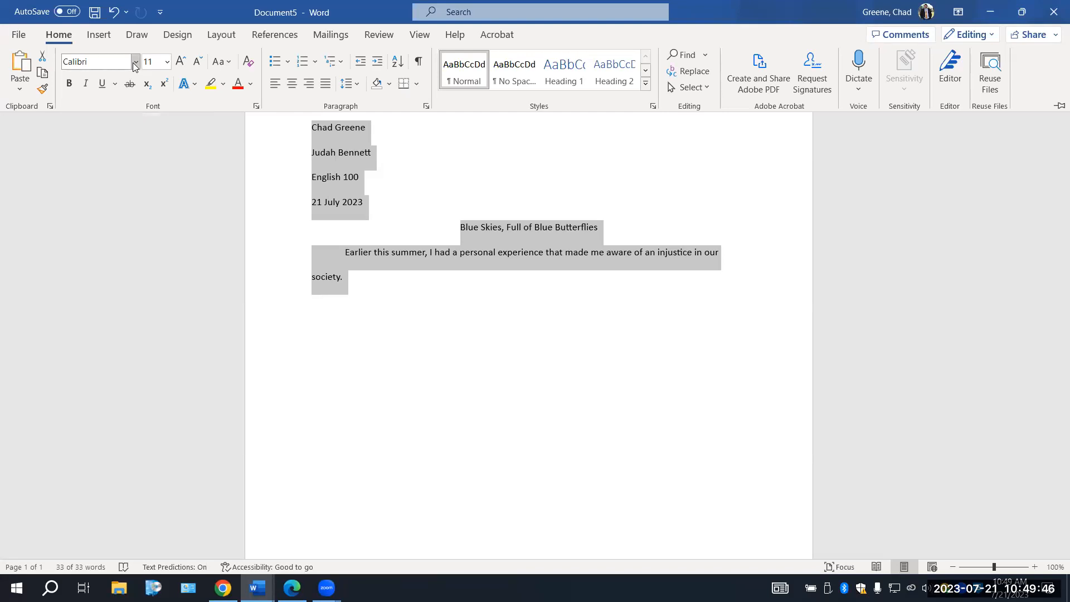
left_click(125, 161)
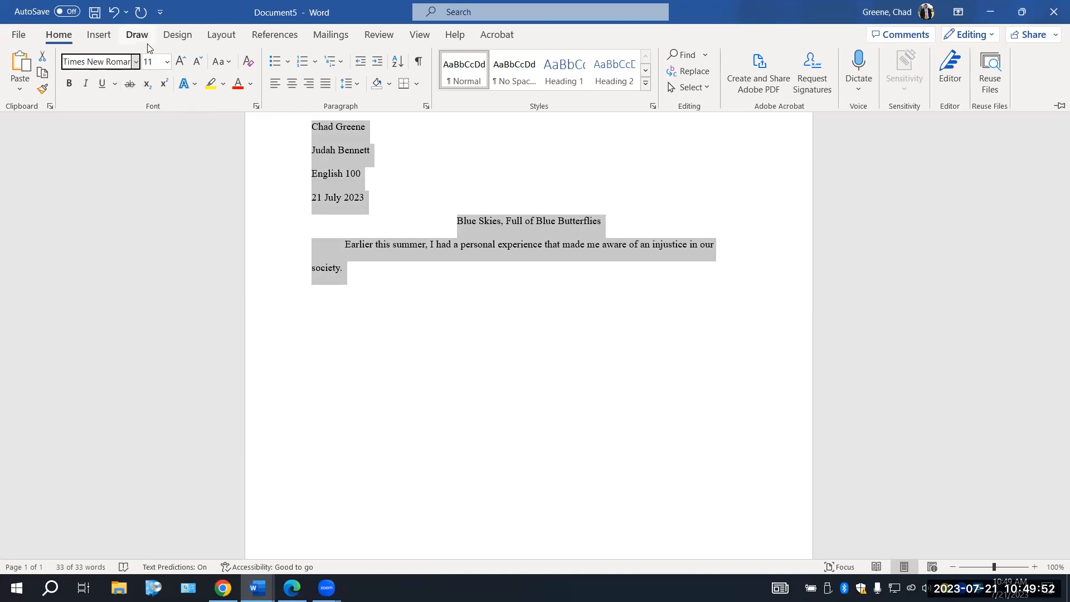
left_click(176, 62)
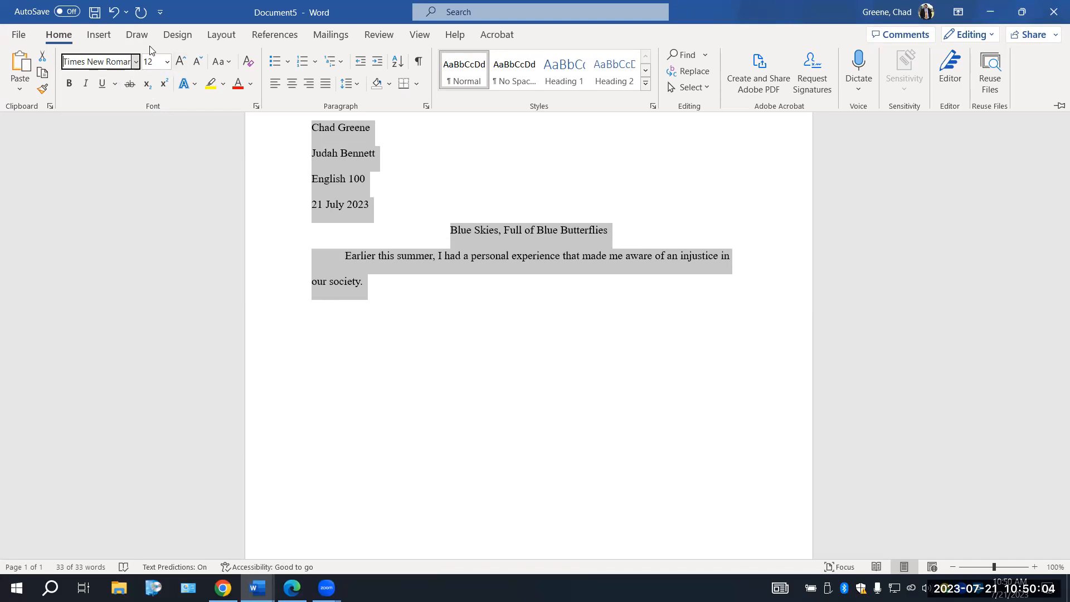
left_click(882, 529)
left_click(943, 264)
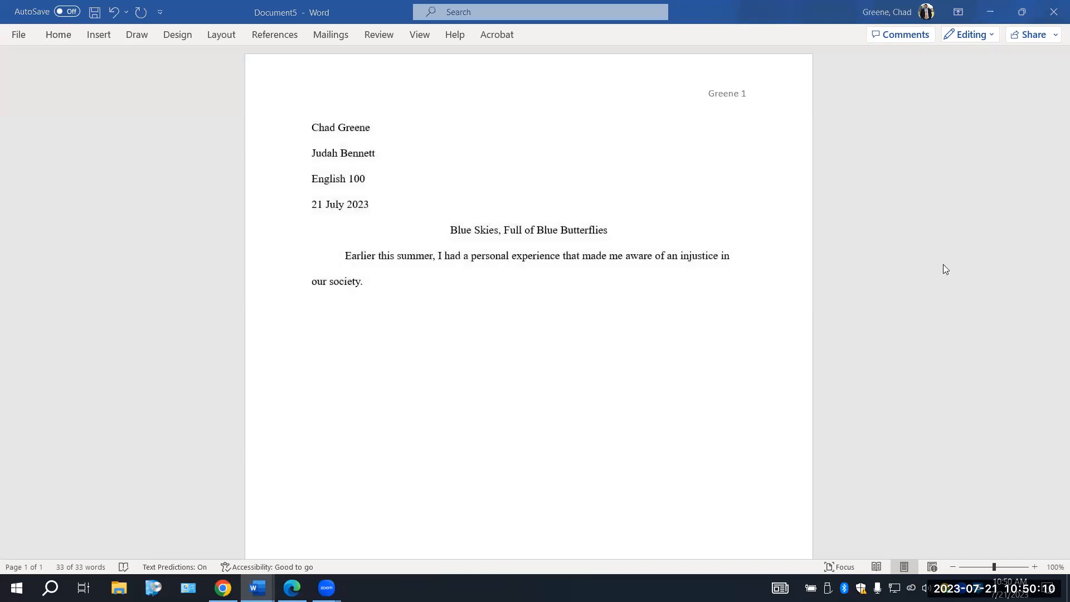